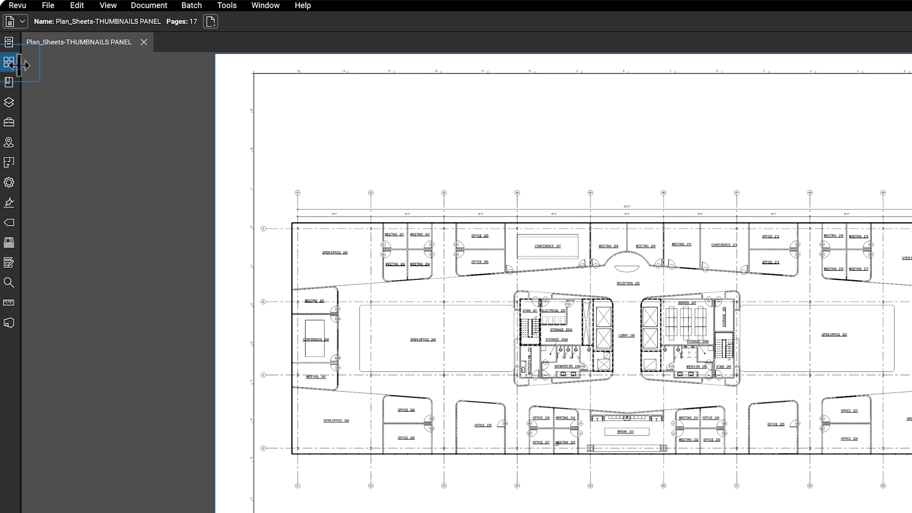
- Show previews of all 17 sheets as small thumbnails in a grid and widen the panel
{"action": "left_click", "coordinate": [16, 63]}
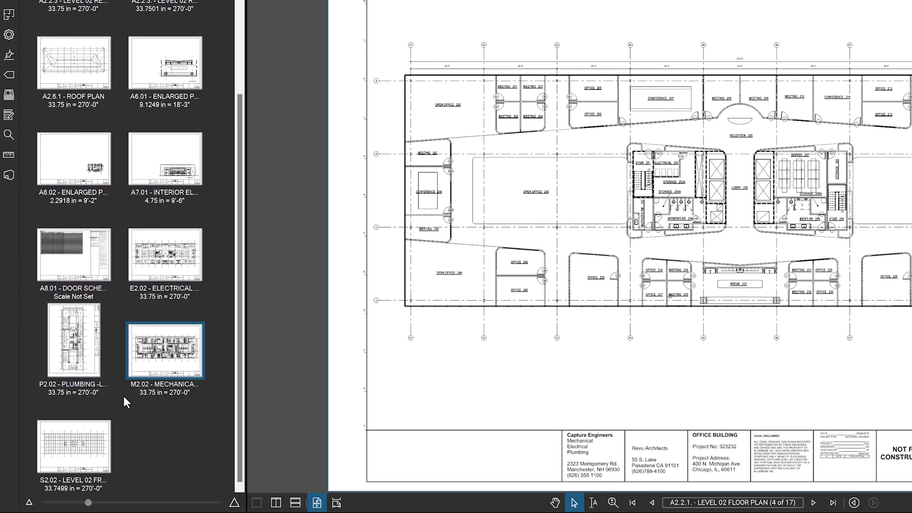
{"action": "left_click_drag", "start_coordinate": [104, 502], "coordinate": [156, 503]}
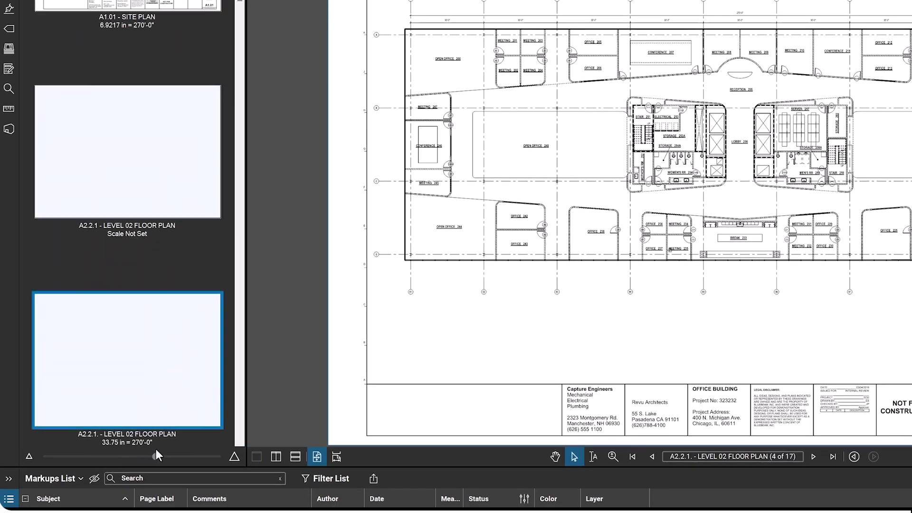
{"action": "left_click_drag", "start_coordinate": [156, 450], "coordinate": [81, 455]}
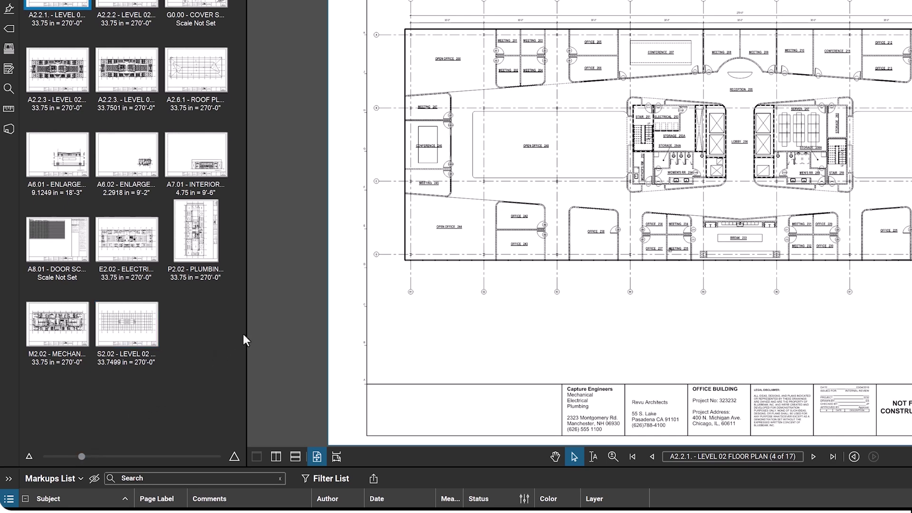
{"action": "mouse_move", "coordinate": [246, 337]}
{"action": "left_mouse_down"}
{"action": "mouse_move", "coordinate": [302, 340]}
{"action": "mouse_move", "coordinate": [249, 333]}
{"action": "left_mouse_up"}
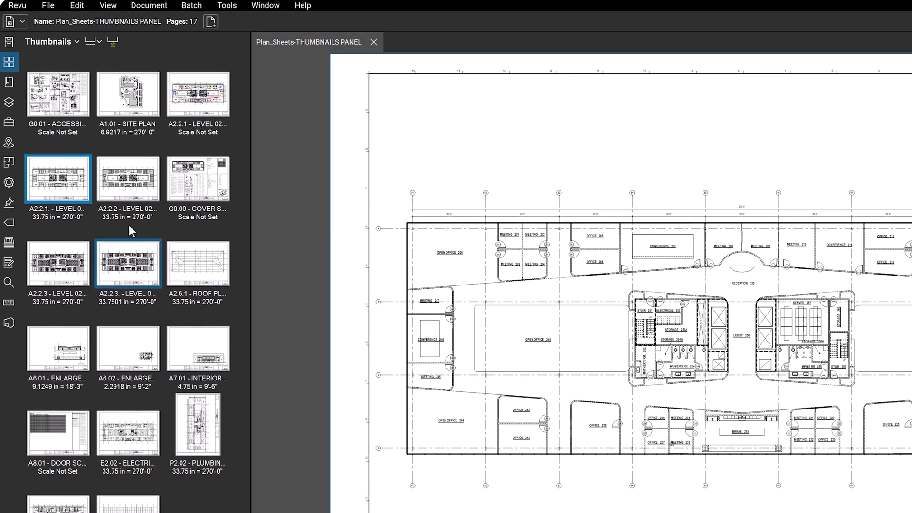
- Browse sheets A2.2.2, G0.01 and A1.01, ending on the G0.01 accessibility details sheet
{"action": "left_click", "coordinate": [117, 202]}
{"action": "left_click", "coordinate": [59, 115]}
{"action": "left_click", "coordinate": [121, 114]}
{"action": "left_click", "coordinate": [85, 104]}
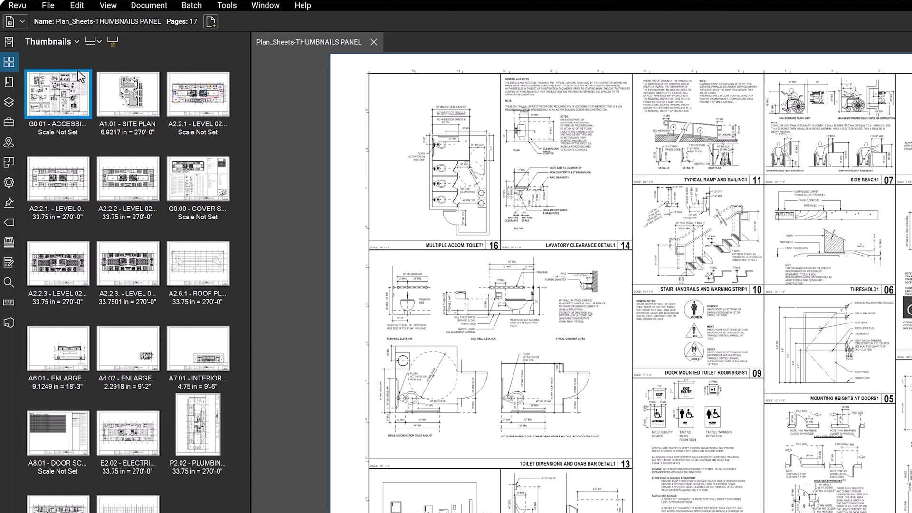
- Turn the Page Label display under thumbnails off and then back on
{"action": "left_click", "coordinate": [93, 44]}
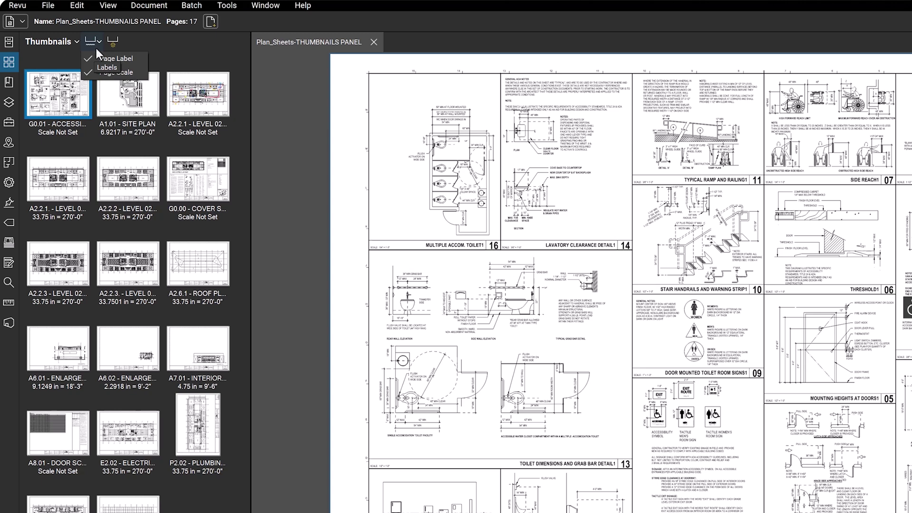
{"action": "left_click", "coordinate": [107, 59]}
{"action": "left_click", "coordinate": [94, 45]}
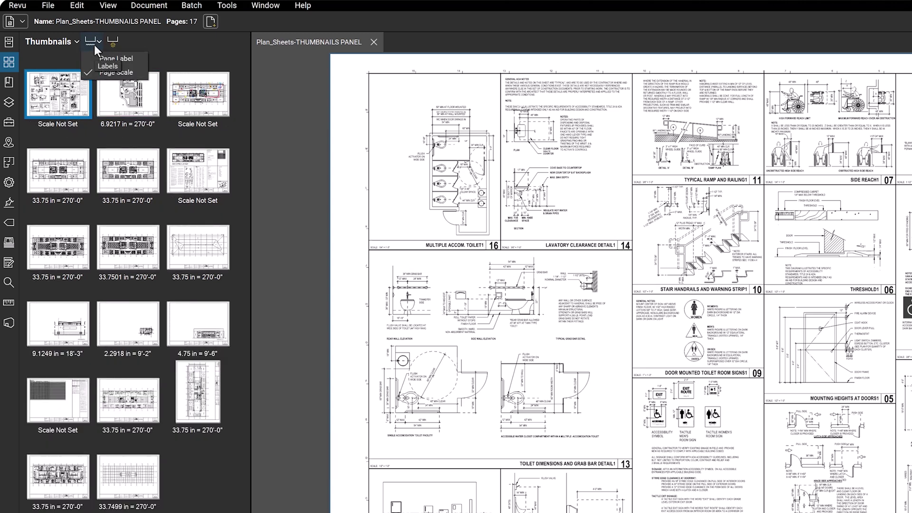
{"action": "left_click", "coordinate": [106, 59]}
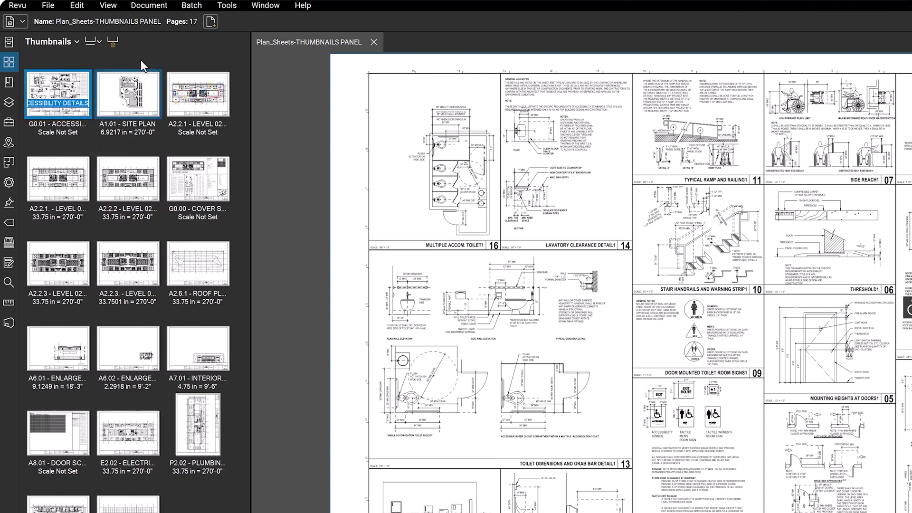
- Move the G0.00 Cover Sheet to the first page, ahead of G0.01 and A1.01
{"action": "left_click", "coordinate": [152, 90]}
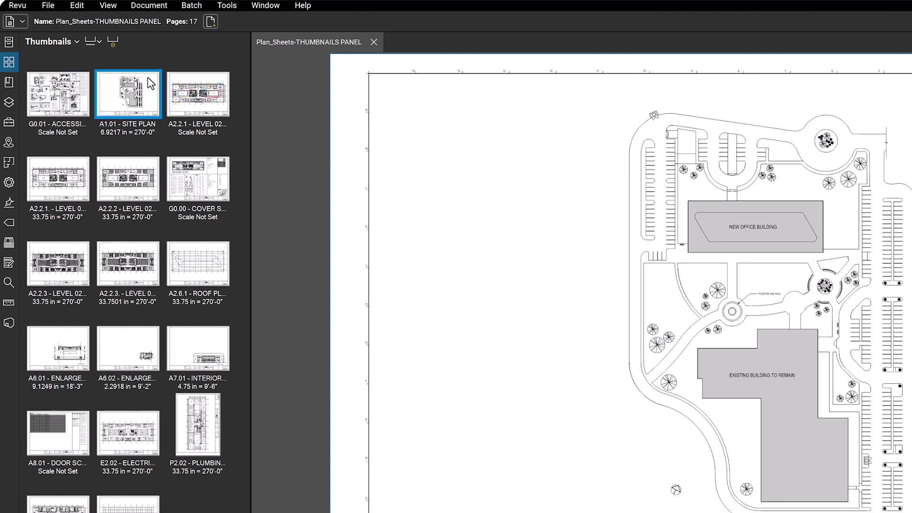
{"action": "left_click", "coordinate": [218, 166]}
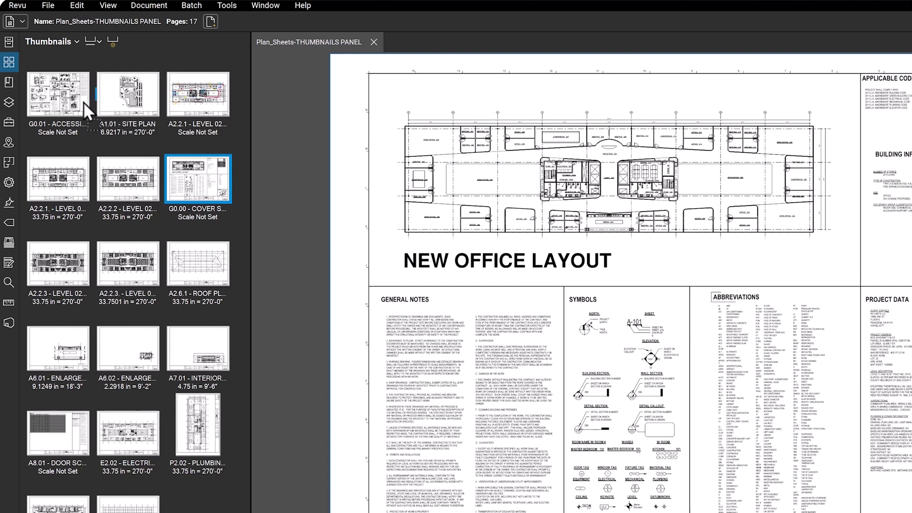
{"action": "left_click_drag", "start_coordinate": [46, 98], "coordinate": [41, 96]}
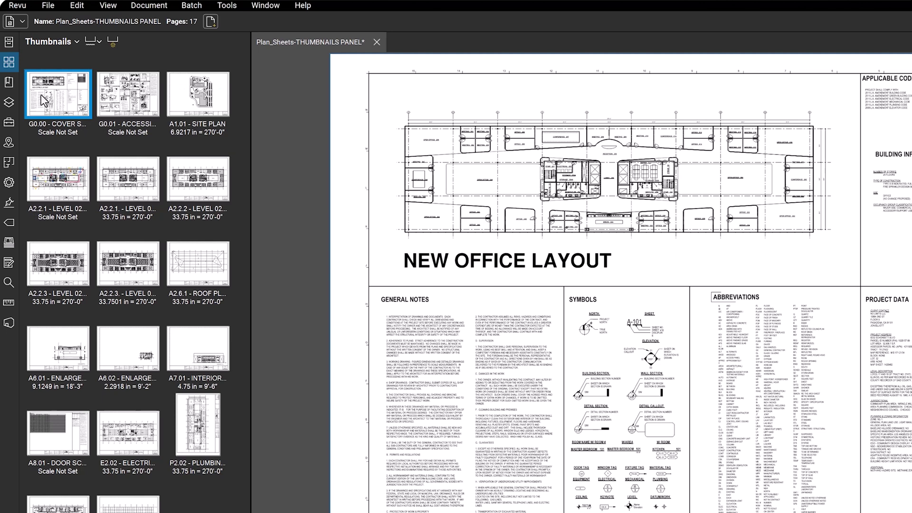
{"action": "left_click", "coordinate": [71, 45]}
{"action": "left_click", "coordinate": [71, 44]}
- Start Insert Pages from the G0.00 cover sheet's context menu
{"action": "right_click", "coordinate": [64, 86]}
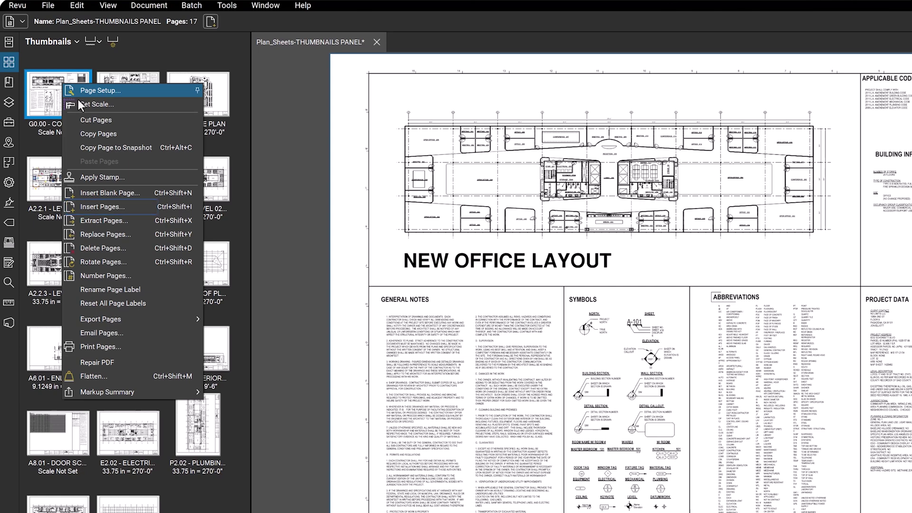
{"action": "left_click", "coordinate": [139, 203]}
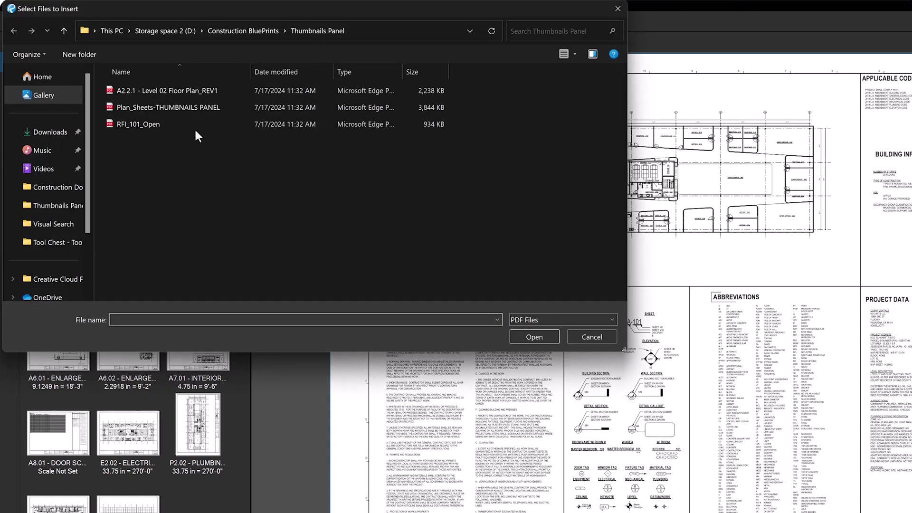
- Choose RFI_101_Open.pdf as the file whose pages will be inserted
{"action": "left_click", "coordinate": [194, 137]}
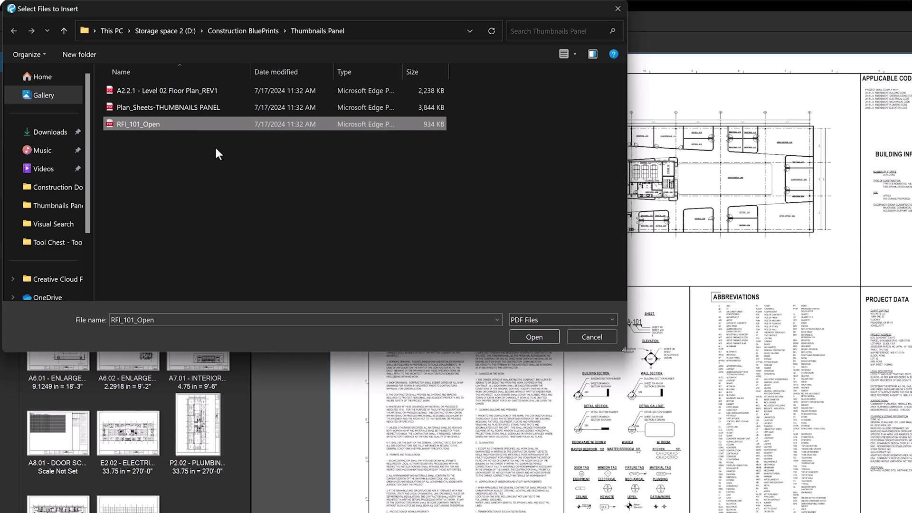
{"action": "left_click", "coordinate": [546, 339]}
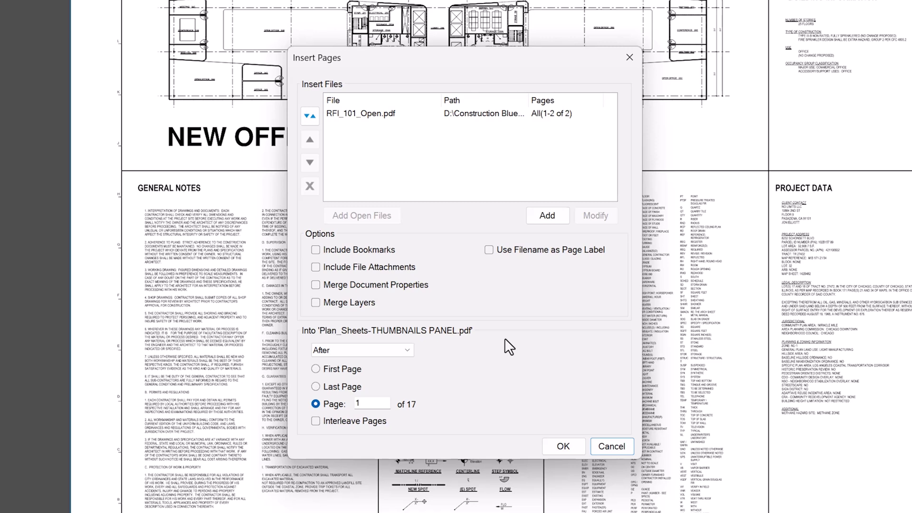
- Insert the two RFI pages after the last page, as pages 18 and 19
{"action": "left_click", "coordinate": [359, 388]}
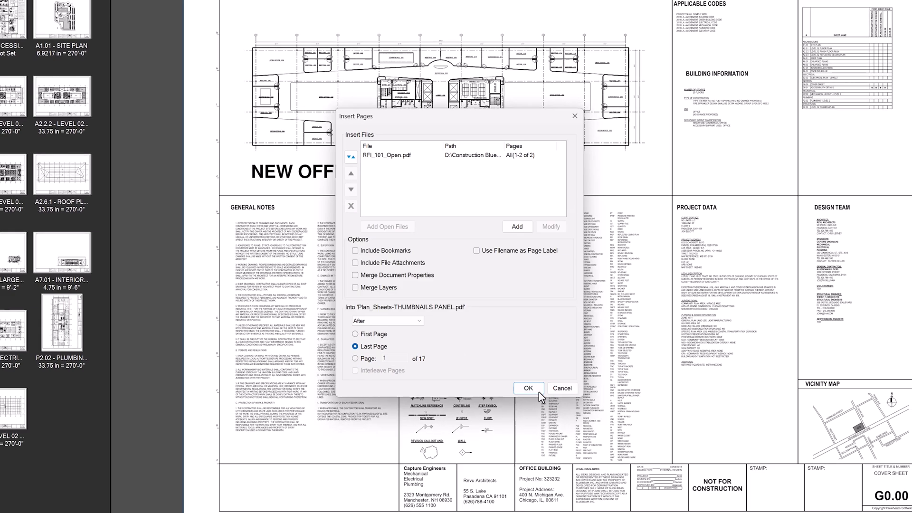
{"action": "left_click", "coordinate": [539, 391]}
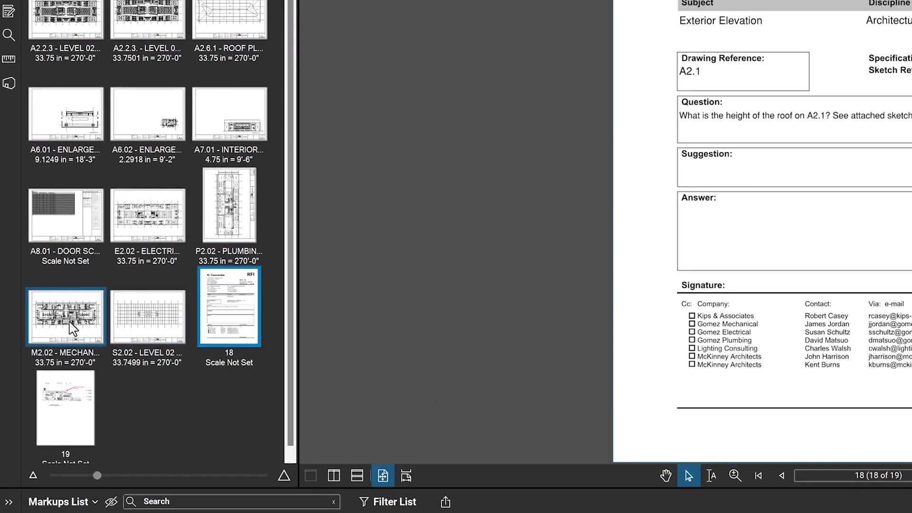
- Start Extract Pages from the M2.02 sheet's context menu
{"action": "right_click", "coordinate": [58, 316]}
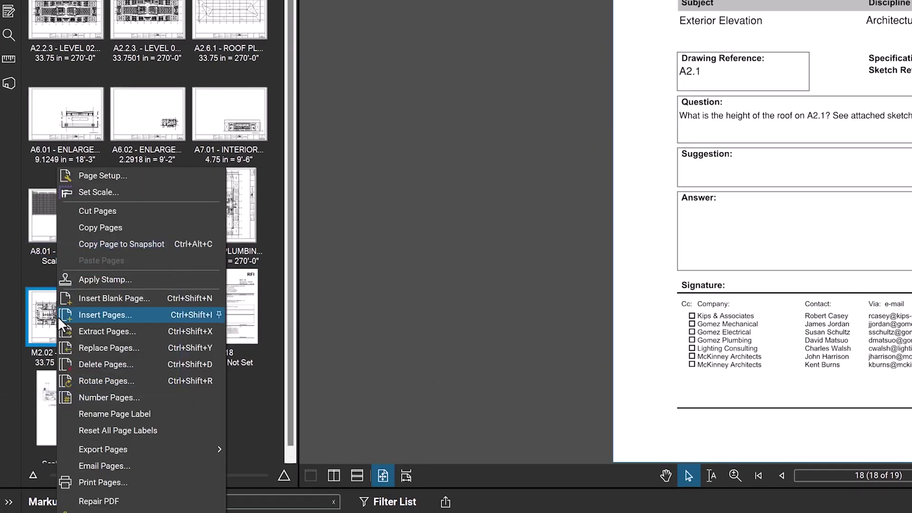
{"action": "left_click", "coordinate": [135, 334]}
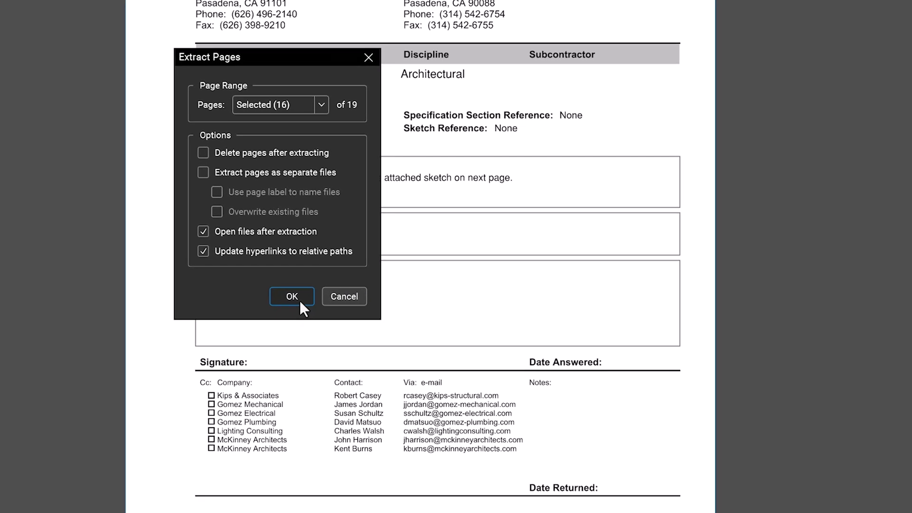
- Extract M2.02 and save it as 'Pages from Plan_Sheets-THUMBNAILS PANEL'
{"action": "left_click", "coordinate": [458, 337]}
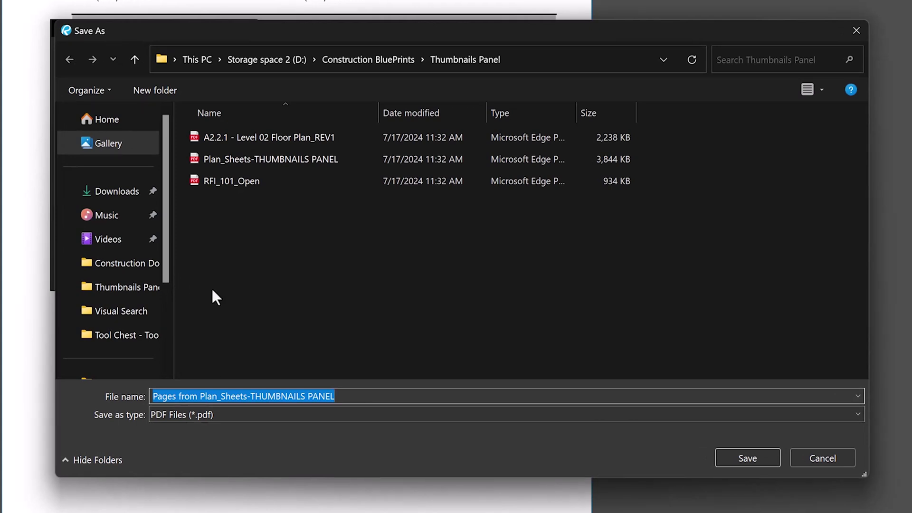
{"action": "left_click", "coordinate": [723, 459]}
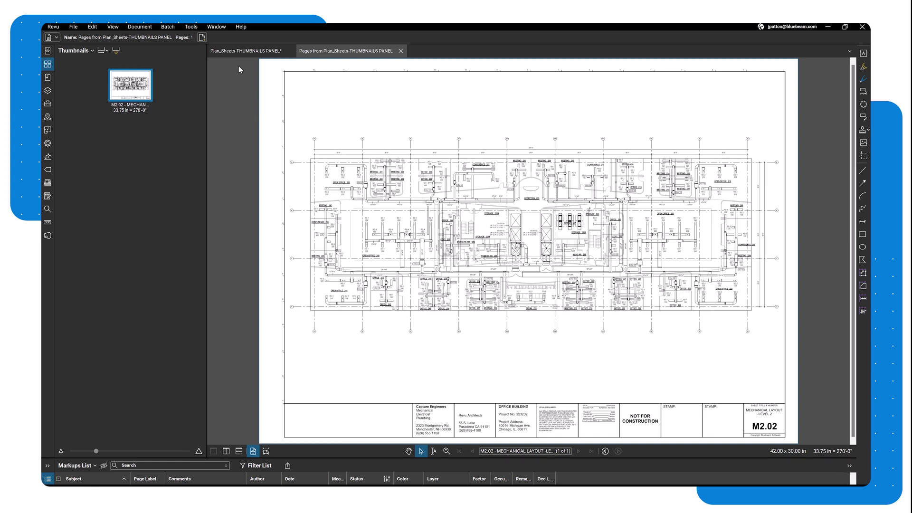
- Return to the Plan_Sheets-THUMBNAILS PANEL set and show page 4, A2.2.1 Level 02 Floor Plan
{"action": "left_click", "coordinate": [234, 51]}
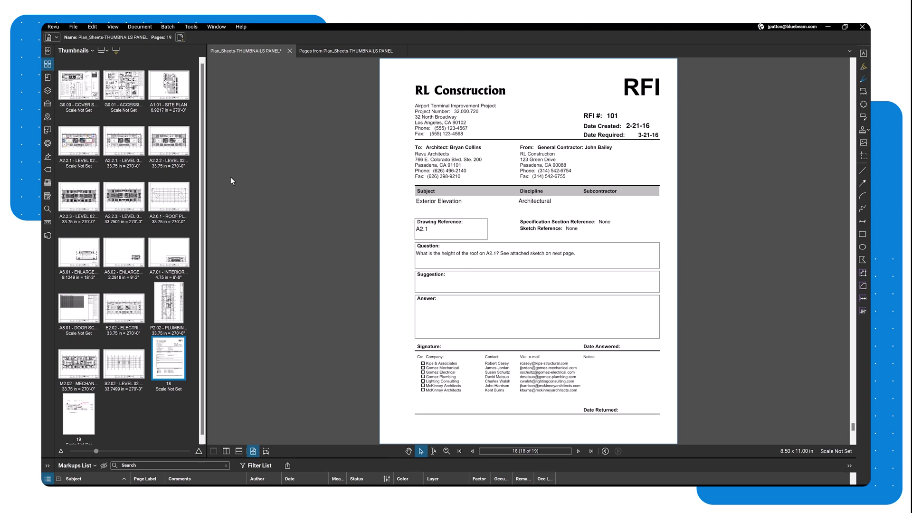
{"action": "left_click", "coordinate": [97, 146]}
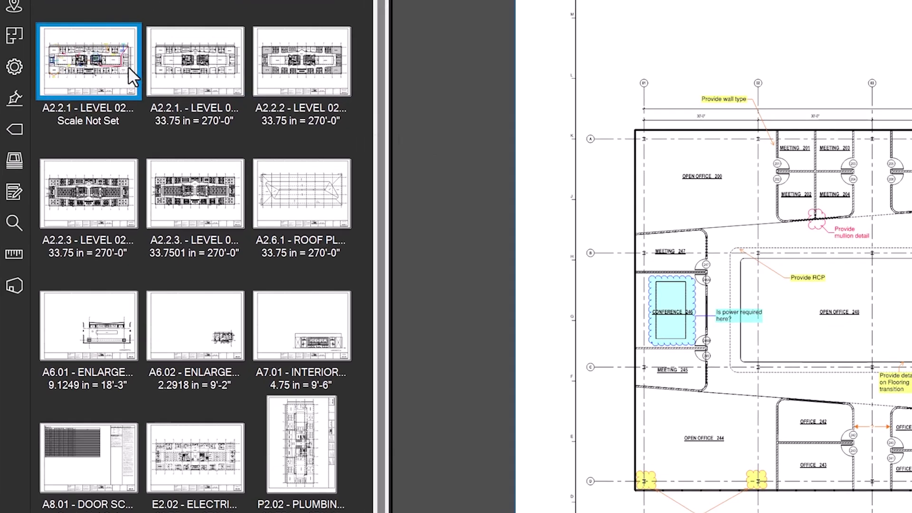
- Set up replacing page 4 with 'A2.2.1 - Level 02 Floor Plan_REV1'
{"action": "right_click", "coordinate": [95, 143]}
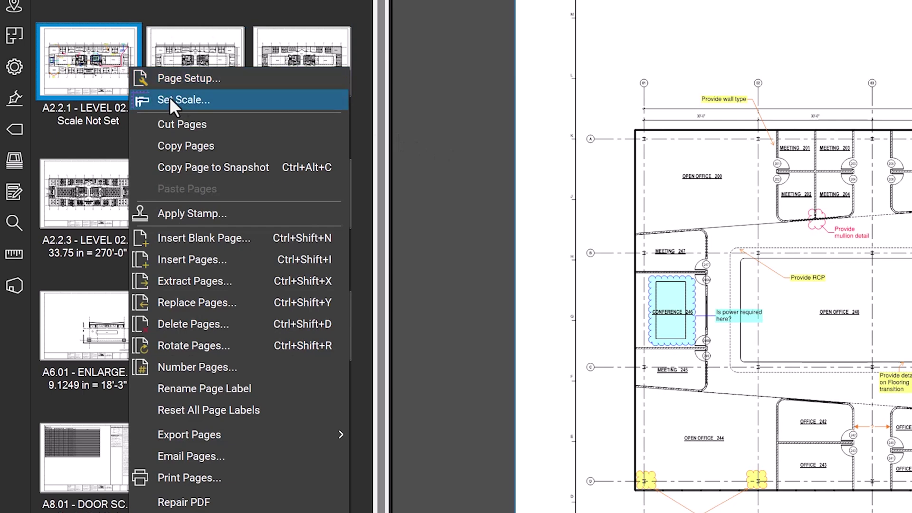
{"action": "left_click", "coordinate": [261, 298]}
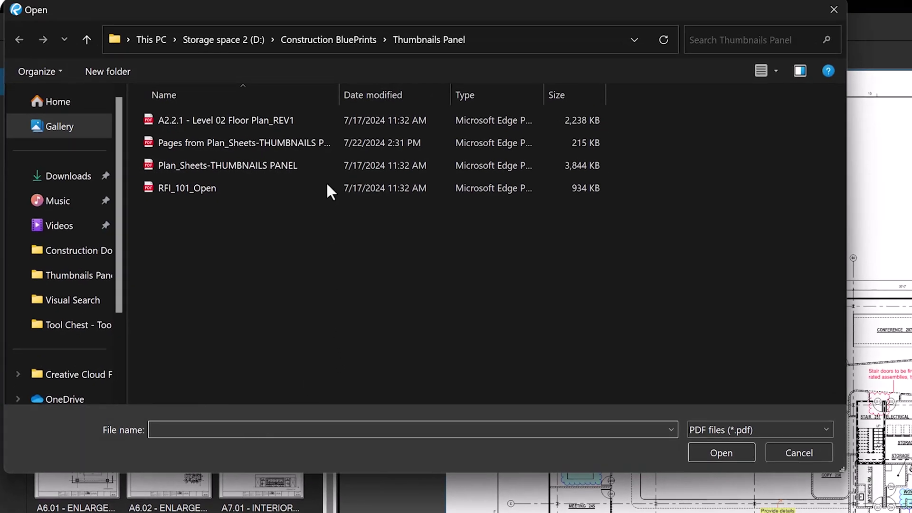
{"action": "left_click", "coordinate": [333, 121]}
{"action": "left_click", "coordinate": [727, 452]}
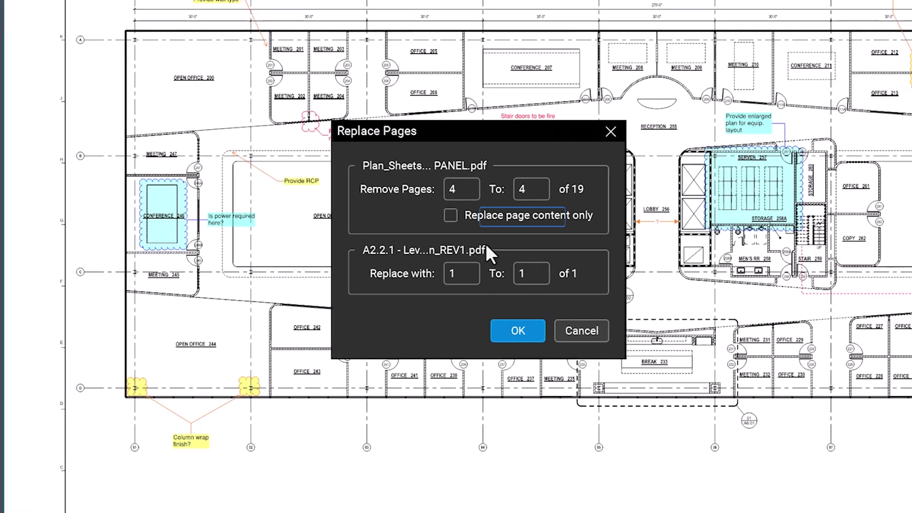
- Replace page 4 with the revised A2.2.1 floor plan using Replace page content only, keeping existing markups
{"action": "left_click", "coordinate": [456, 214]}
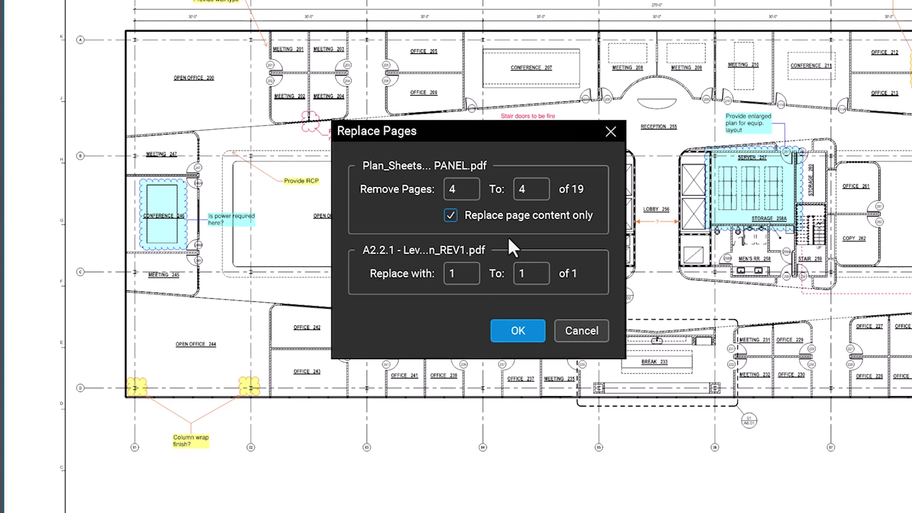
{"action": "left_click", "coordinate": [509, 328]}
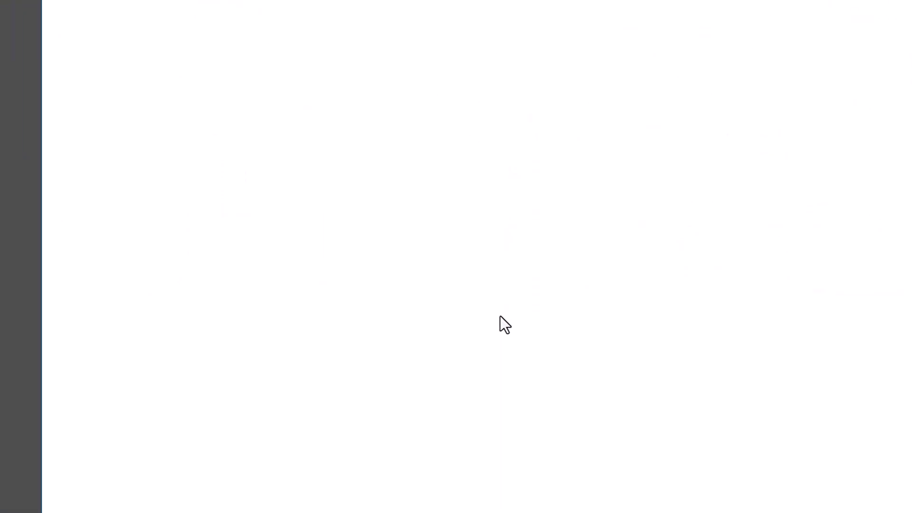